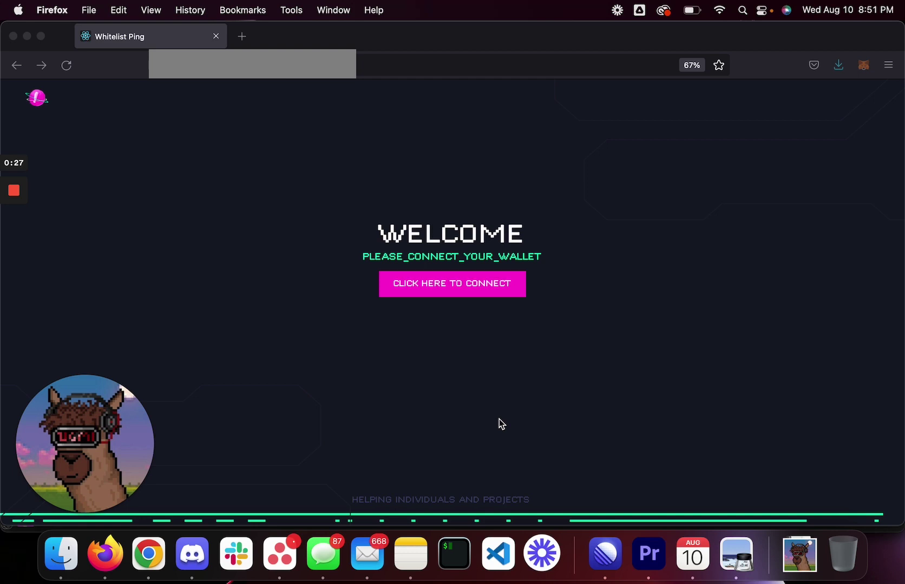
Step: Connect the wallet through MetaMask and approve the connection
{"action": "left_click", "coordinate": [494, 293]}
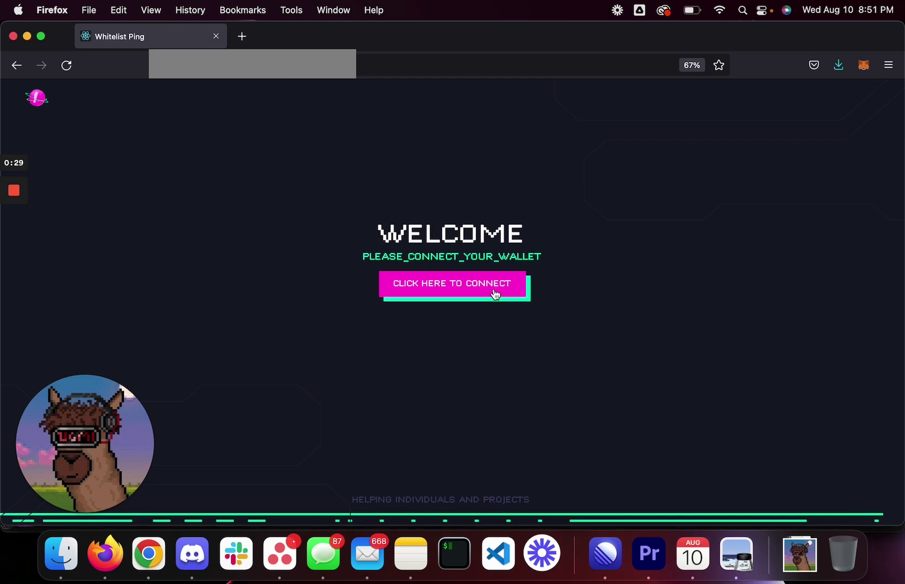
{"action": "left_click", "coordinate": [463, 284]}
{"action": "left_click", "coordinate": [400, 257]}
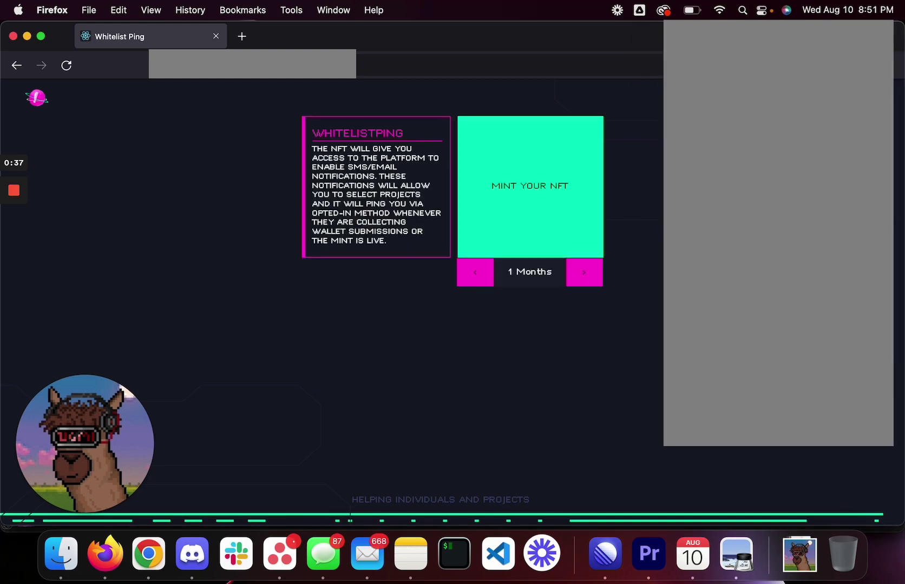
{"action": "left_click", "coordinate": [718, 356]}
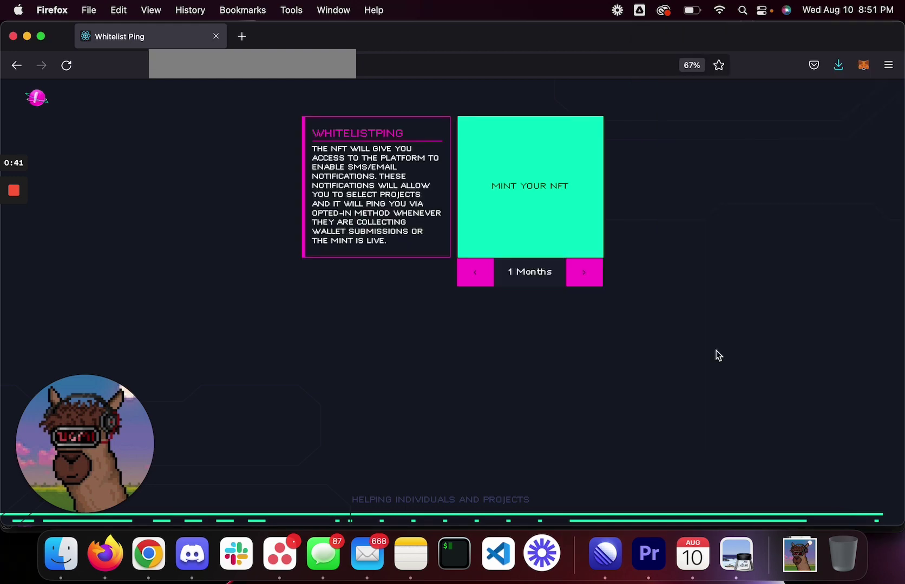
Step: Adjust the NFT mint subscription length with the arrows until it reads 3 Months
{"action": "left_click", "coordinate": [582, 278]}
{"action": "left_click", "coordinate": [582, 279]}
{"action": "left_click", "coordinate": [583, 279]}
{"action": "left_click", "coordinate": [476, 281]}
{"action": "left_click", "coordinate": [476, 281]}
{"action": "left_click", "coordinate": [476, 282]}
{"action": "left_click", "coordinate": [578, 279]}
{"action": "left_click", "coordinate": [490, 287]}
{"action": "left_click", "coordinate": [586, 283]}
{"action": "left_click", "coordinate": [489, 281]}
{"action": "left_click", "coordinate": [583, 278]}
{"action": "left_click", "coordinate": [488, 283]}
{"action": "left_click", "coordinate": [585, 278]}
{"action": "left_click", "coordinate": [585, 279]}
{"action": "left_click", "coordinate": [584, 279]}
{"action": "left_click", "coordinate": [483, 285]}
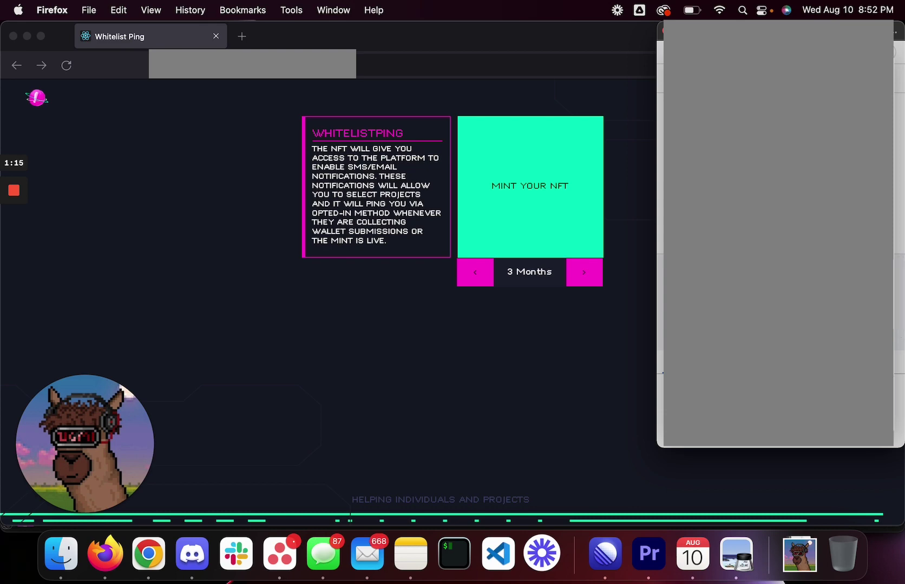
Step: Scroll down as the mint confirms, revealing the congratulations page with the November 11th 2022 expiry
{"action": "scroll", "coordinate": [662, 276], "scroll_direction": "down", "scroll_amount": 5}
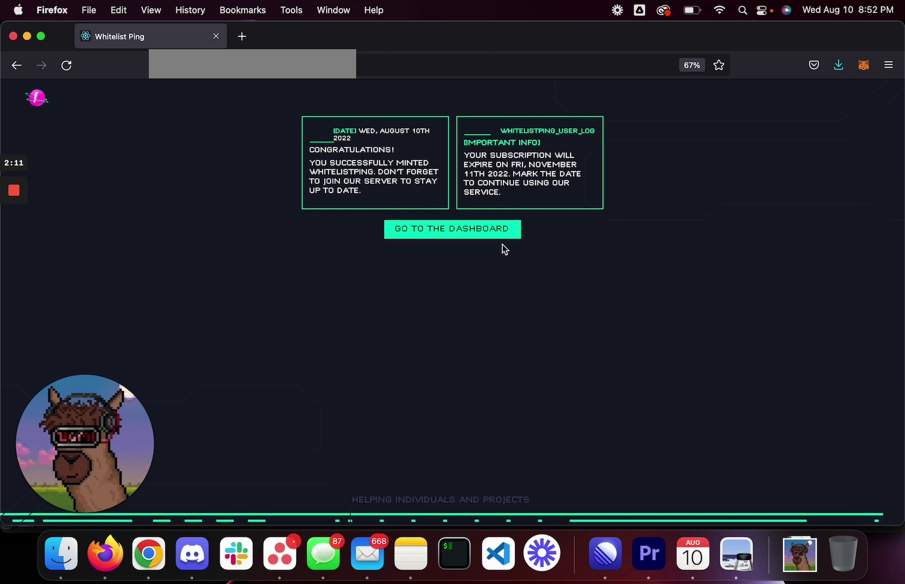
Step: From the drops dashboard, open Profile and enter the email address and phone number
{"action": "left_click", "coordinate": [481, 235]}
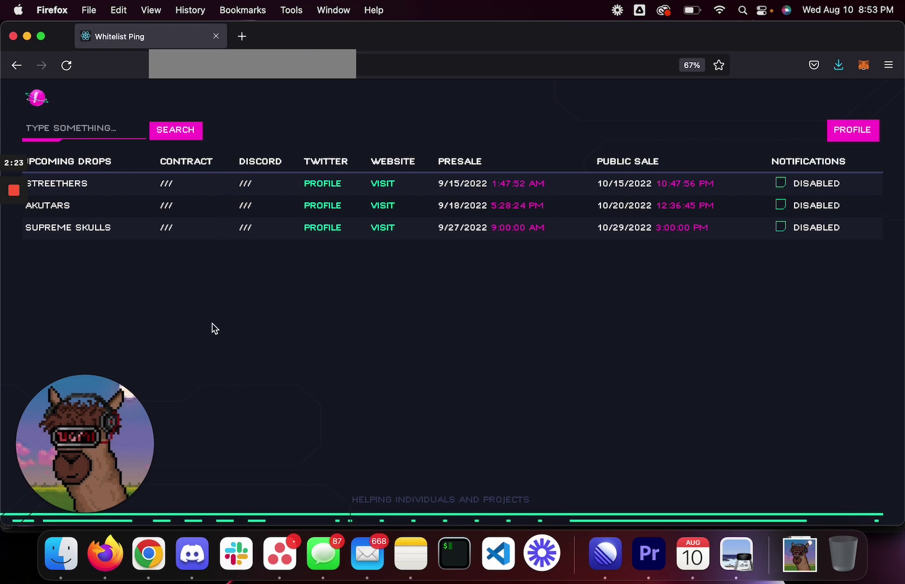
{"action": "left_click", "coordinate": [836, 131]}
{"action": "left_click", "coordinate": [157, 187]}
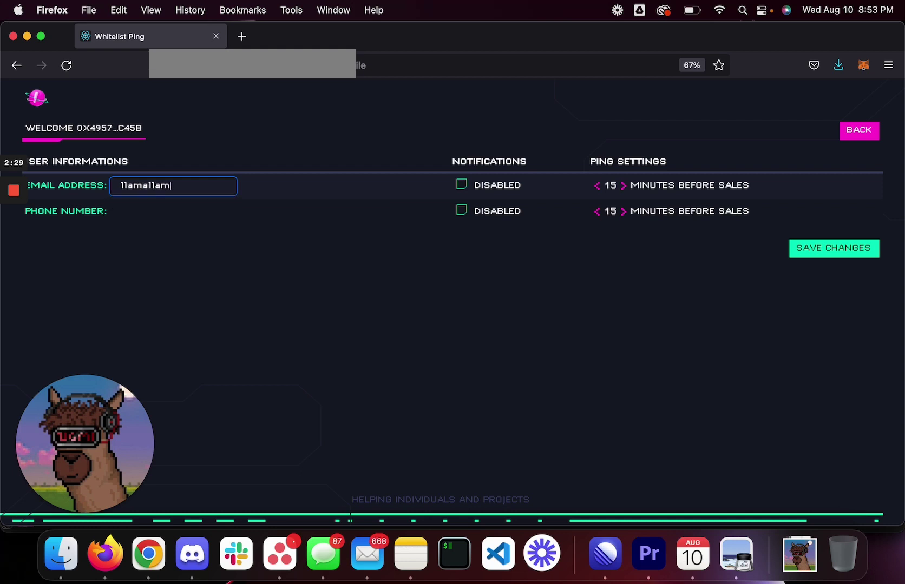
{"action": "left_click", "coordinate": [150, 215]}
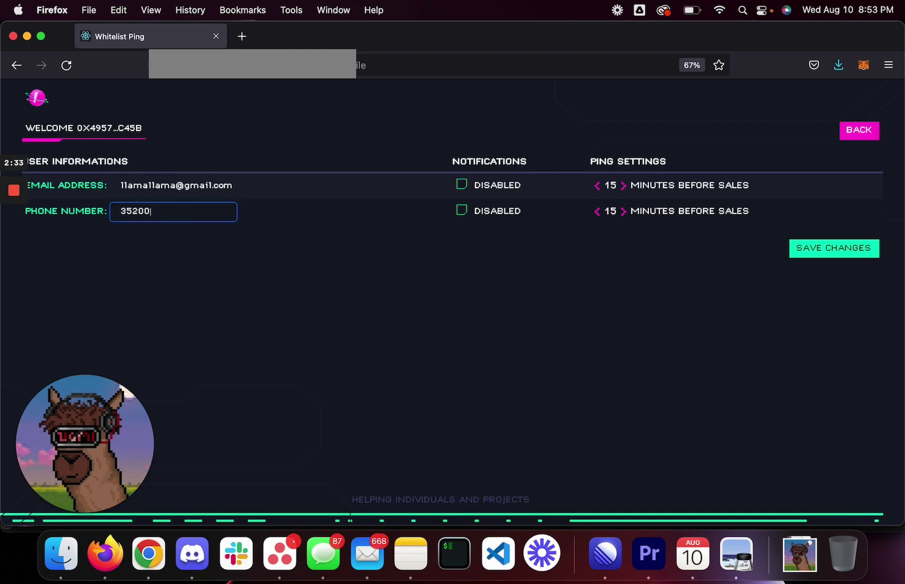
{"action": "left_click", "coordinate": [180, 230]}
Step: Enable email and phone notifications and set both pings to 60 minutes before sales
{"action": "left_click", "coordinate": [460, 185]}
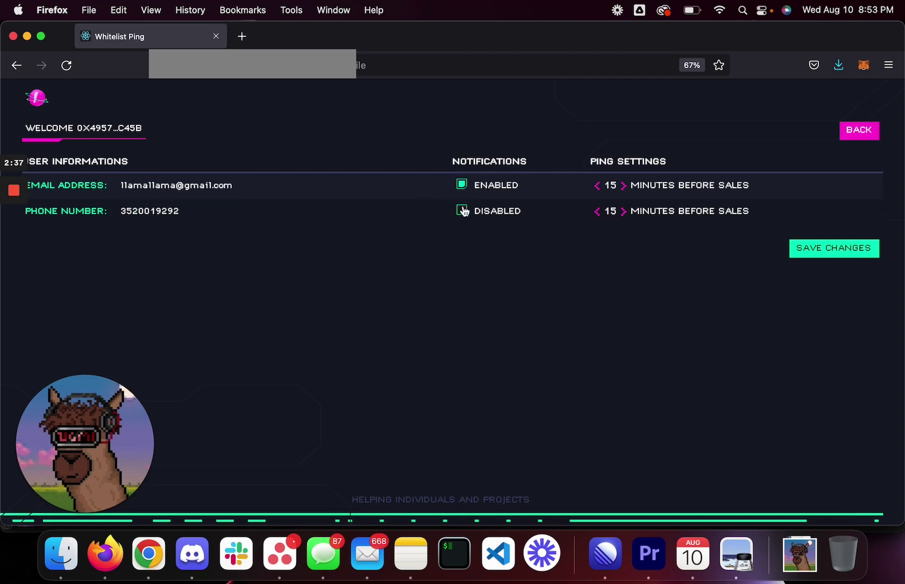
{"action": "left_click", "coordinate": [461, 210]}
{"action": "left_click", "coordinate": [597, 186]}
{"action": "left_click", "coordinate": [597, 211]}
{"action": "left_click", "coordinate": [597, 185]}
{"action": "left_click", "coordinate": [598, 211]}
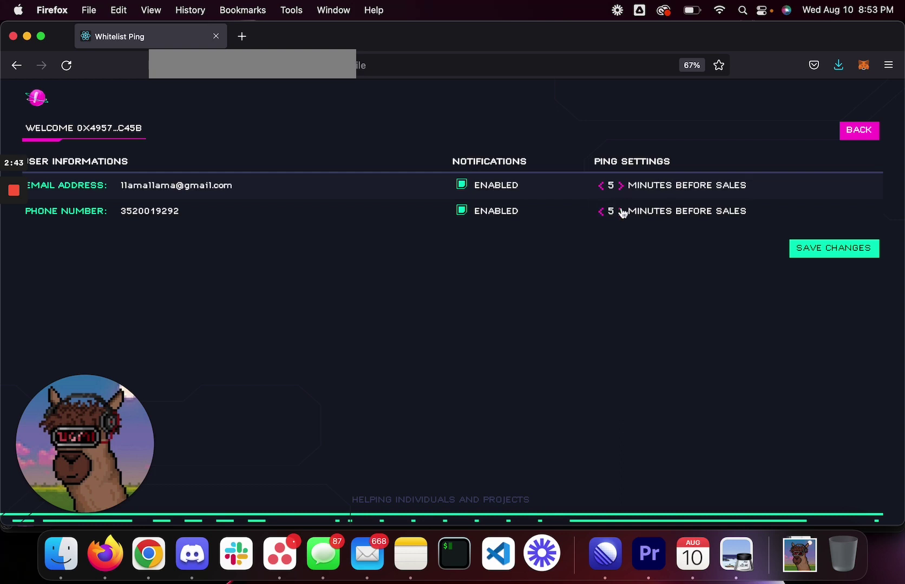
{"action": "left_click", "coordinate": [621, 186]}
{"action": "left_click", "coordinate": [621, 187]}
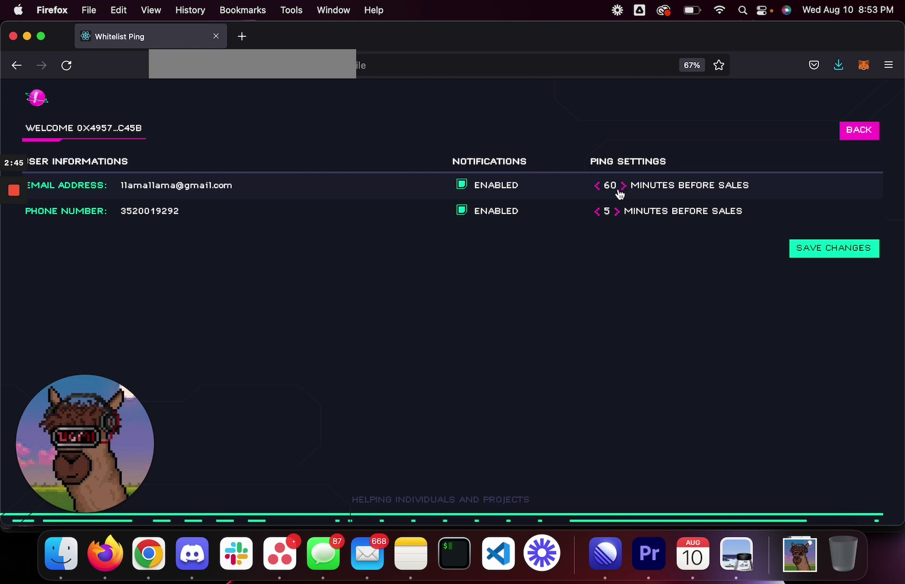
{"action": "left_click", "coordinate": [622, 213]}
{"action": "left_click", "coordinate": [623, 213]}
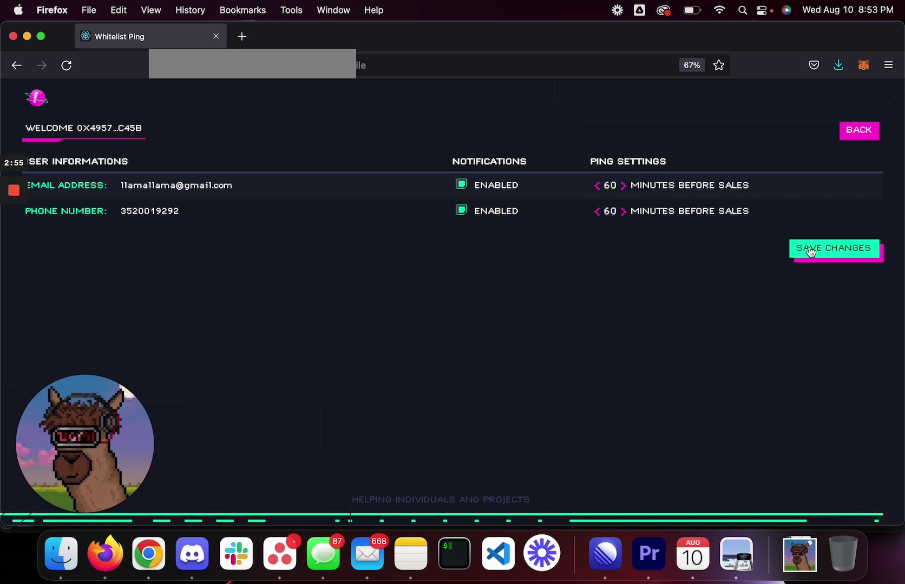
Step: Go back, reopen Profile to verify the saved settings, then return to the upcoming drops list
{"action": "left_click", "coordinate": [859, 131]}
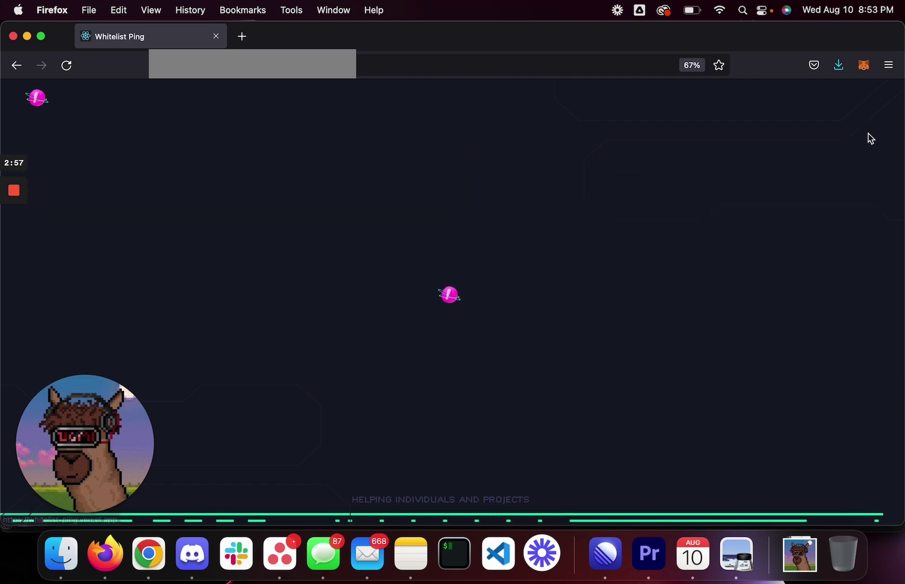
{"action": "left_click", "coordinate": [857, 131]}
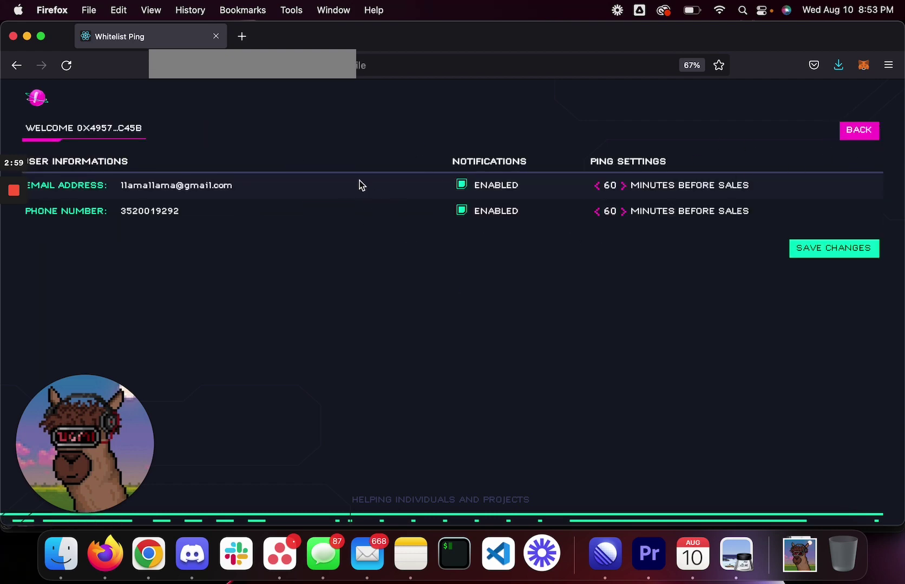
{"action": "left_click", "coordinate": [842, 136]}
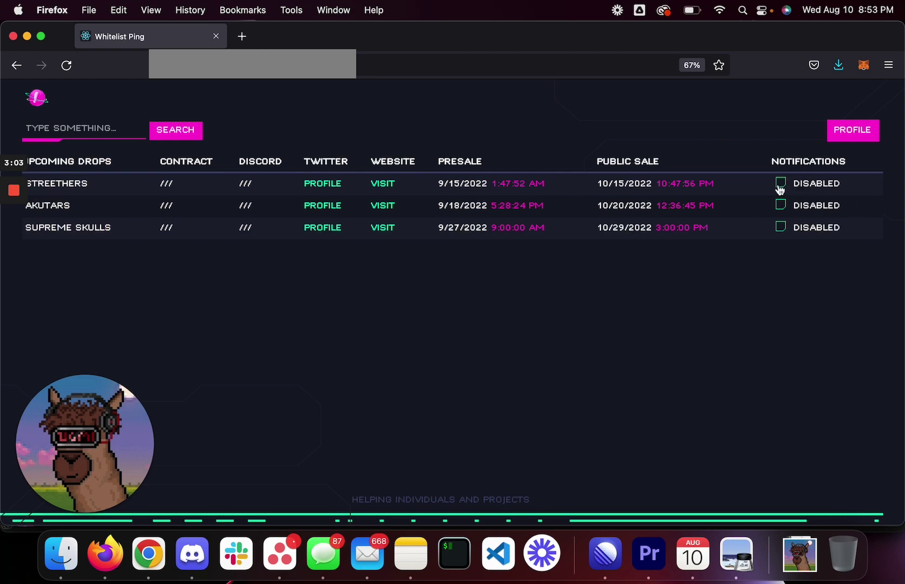
Step: Search Google for 'iphone radio buttons', preview an example image, then close the tab
{"action": "left_click", "coordinate": [242, 36]}
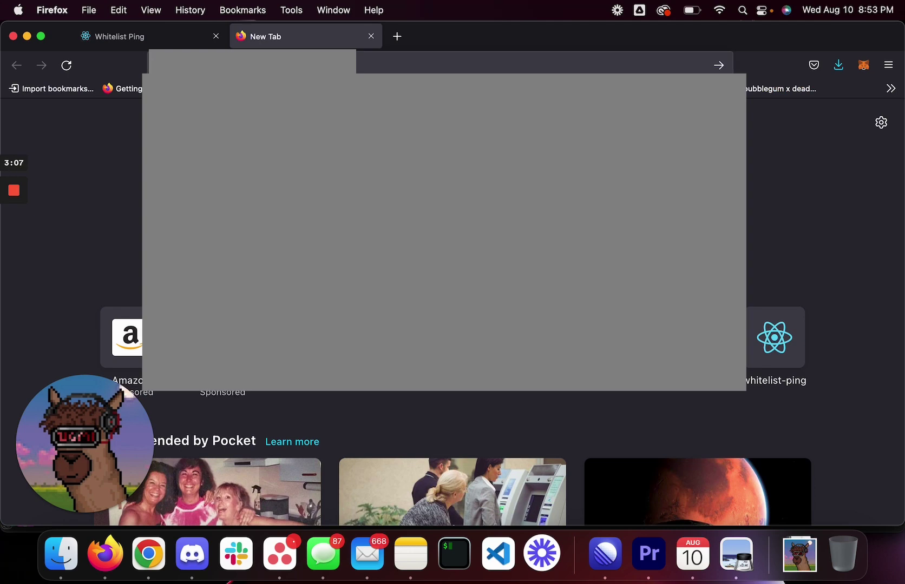
{"action": "key", "text": "Return"}
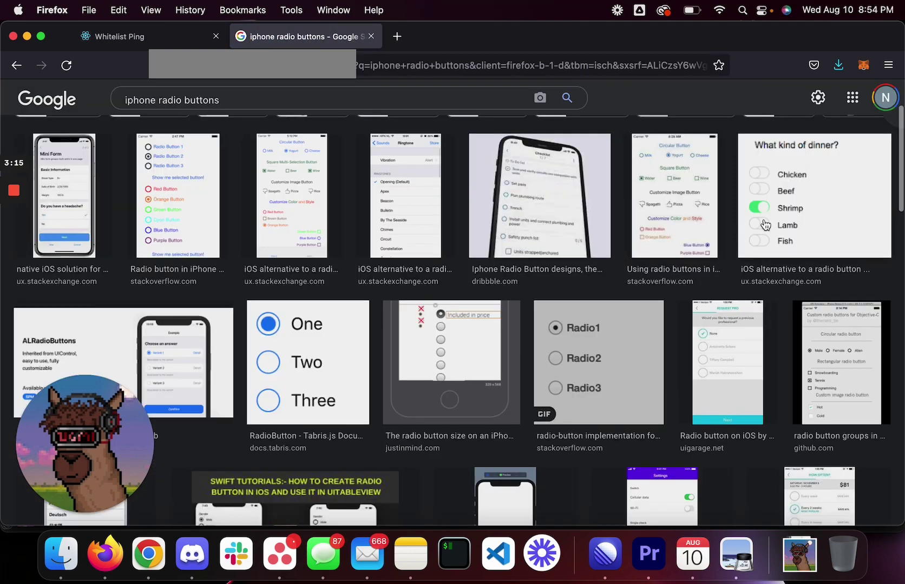
{"action": "left_click", "coordinate": [763, 222]}
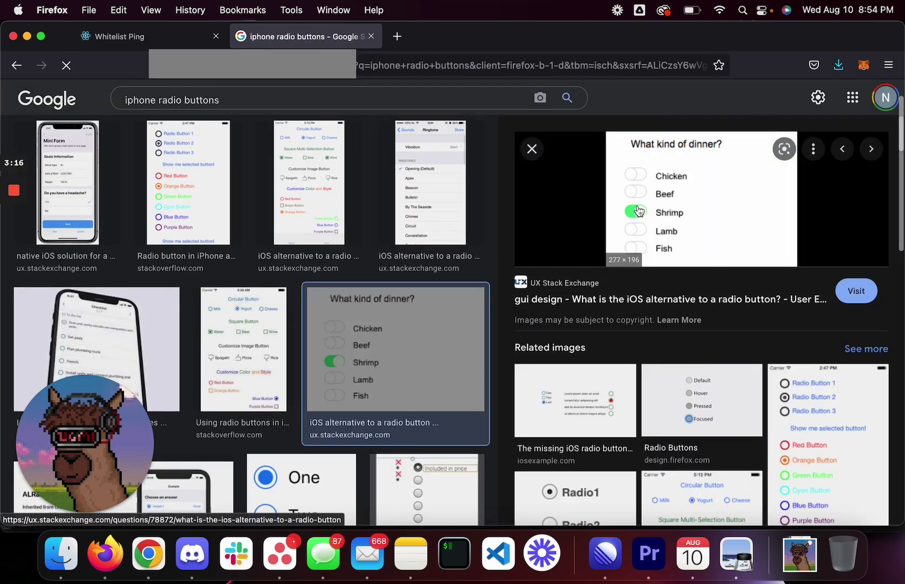
{"action": "left_click", "coordinate": [189, 37]}
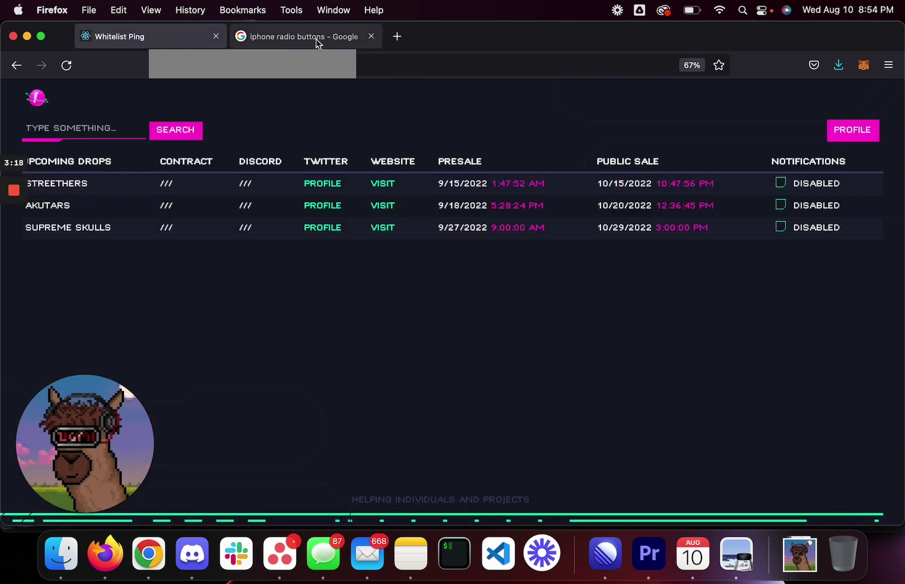
Step: Enable notifications for Streethers, then highlight the PUBLIC SALE and PRESALE column headings
{"action": "left_click", "coordinate": [371, 36]}
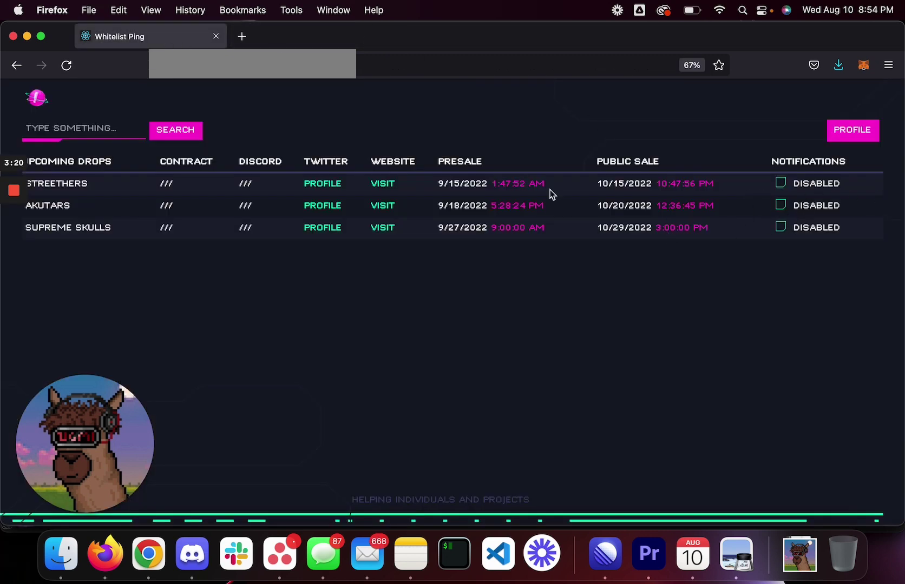
{"action": "left_click", "coordinate": [781, 185]}
{"action": "left_click_drag", "start_coordinate": [597, 164], "coordinate": [665, 163]}
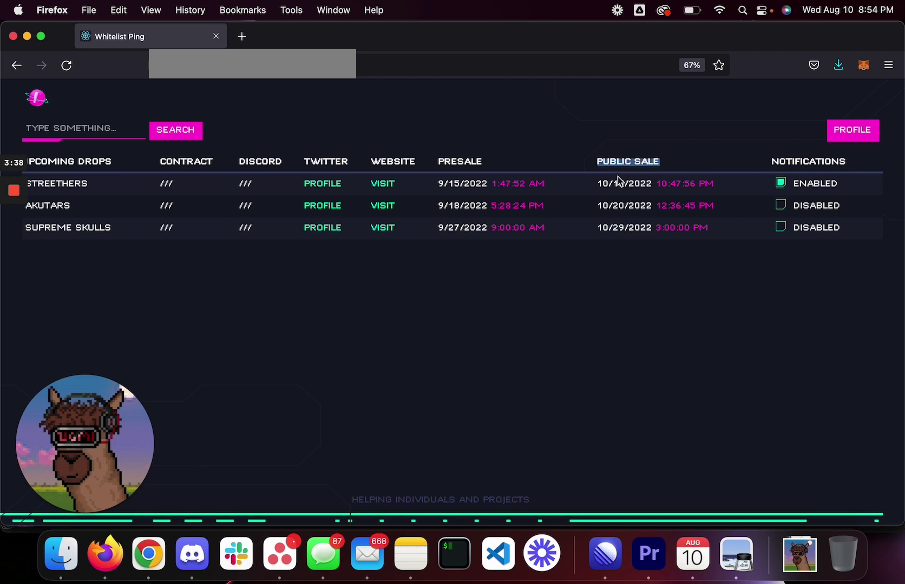
{"action": "left_click", "coordinate": [460, 163]}
{"action": "double_click", "coordinate": [460, 162]}
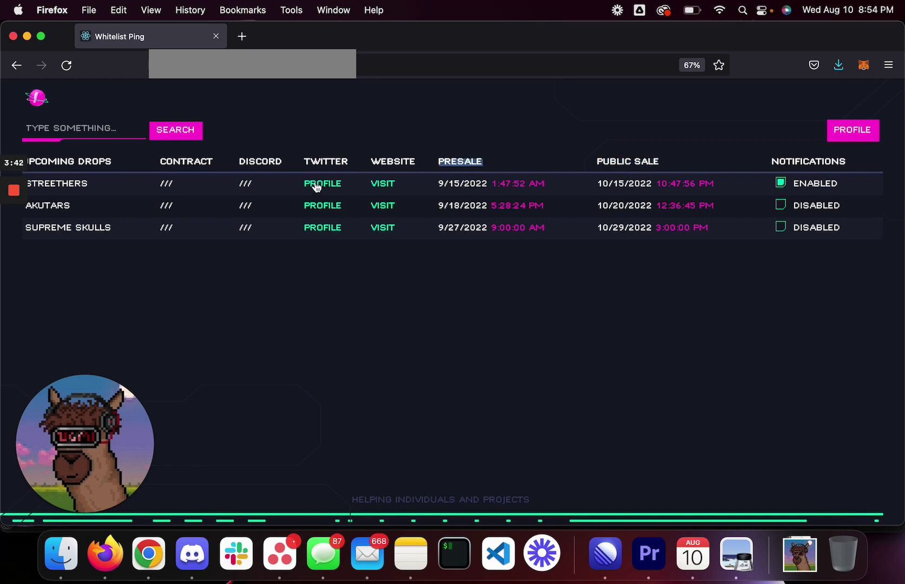
{"action": "left_click", "coordinate": [245, 183]}
Step: Search the drops for 'Whitelistping' and open the suggest-a-new-drop form
{"action": "left_click_drag", "start_coordinate": [497, 183], "coordinate": [568, 186]}
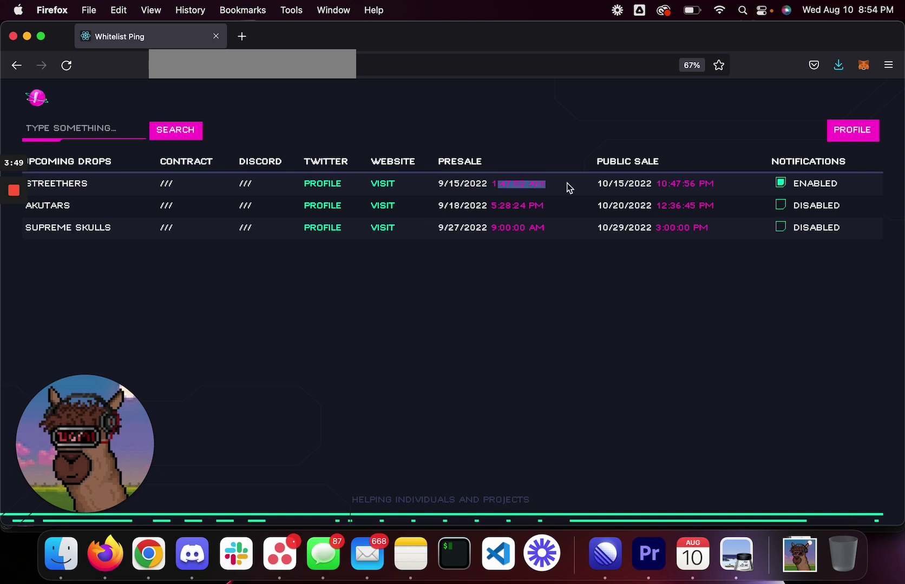
{"action": "left_click", "coordinate": [81, 133]}
{"action": "type", "text": "Whitelistping"}
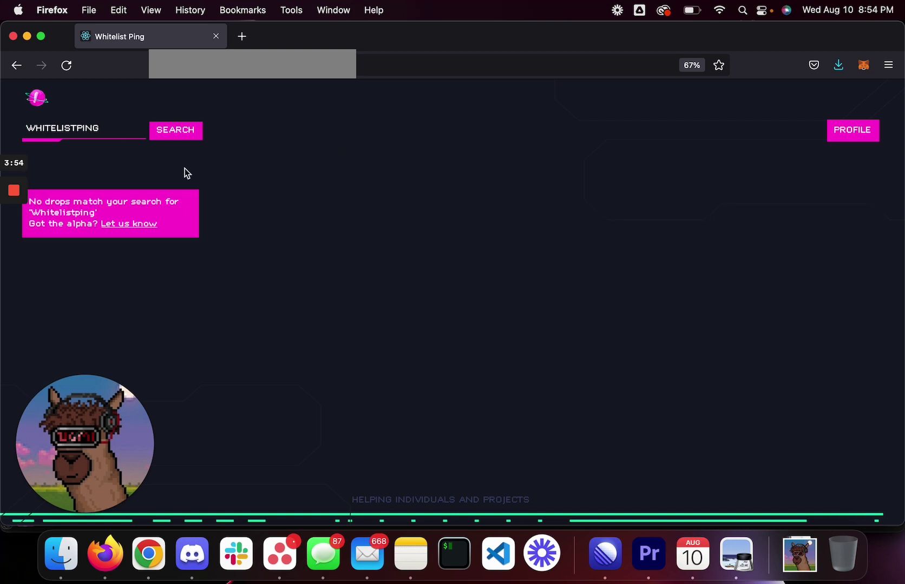
{"action": "left_click", "coordinate": [134, 227]}
{"action": "left_click", "coordinate": [365, 163]}
{"action": "left_click", "coordinate": [372, 162]}
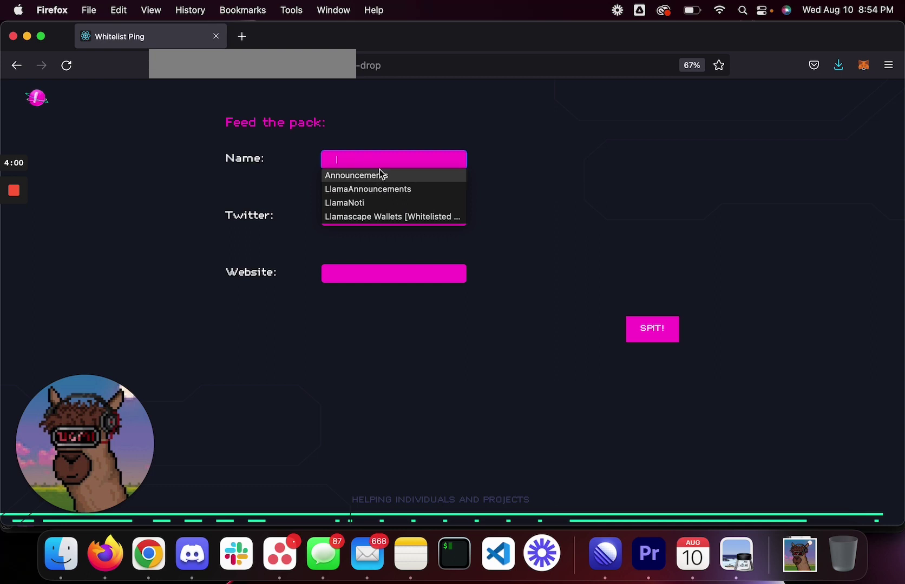
{"action": "type", "text": "WhitelistPing"}
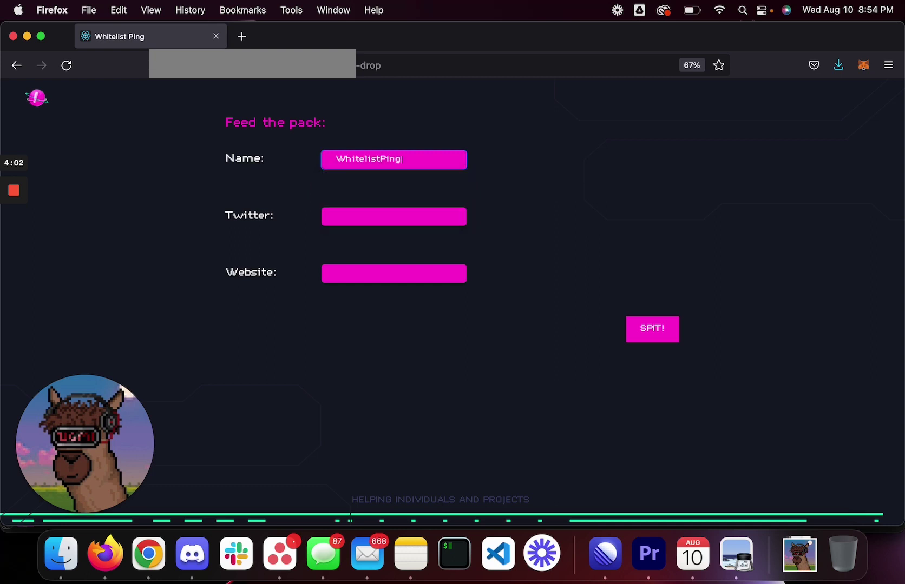
{"action": "left_click", "coordinate": [346, 216]}
{"action": "type", "text": "https://"}
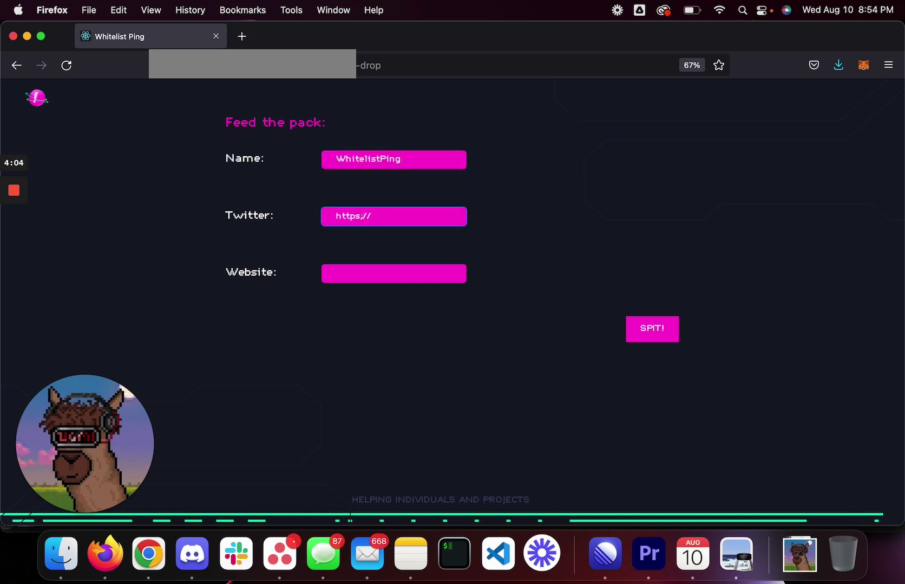
{"action": "type", "text": "twitter.com/whitelistp"}
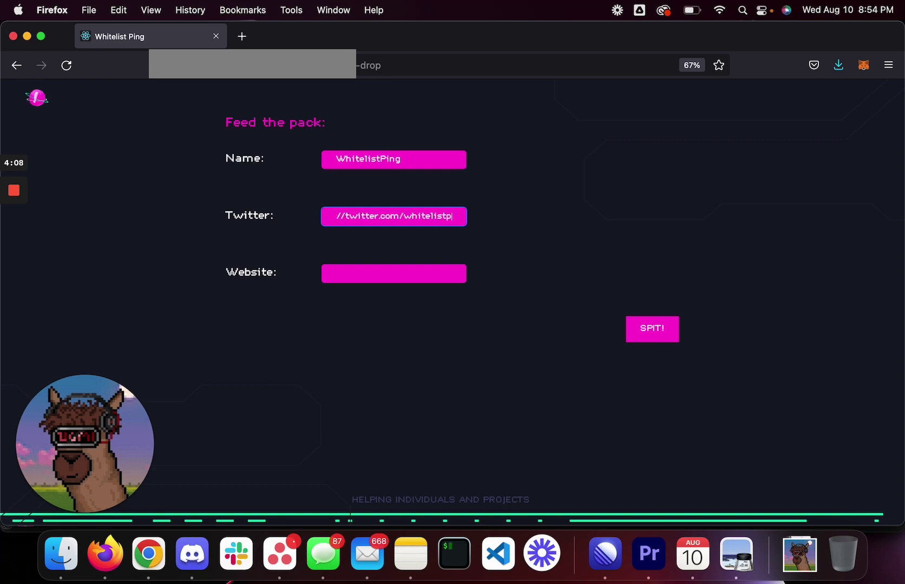
{"action": "type", "text": "ing"}
{"action": "left_click", "coordinate": [393, 273]}
{"action": "type", "text": "httpsL://"}
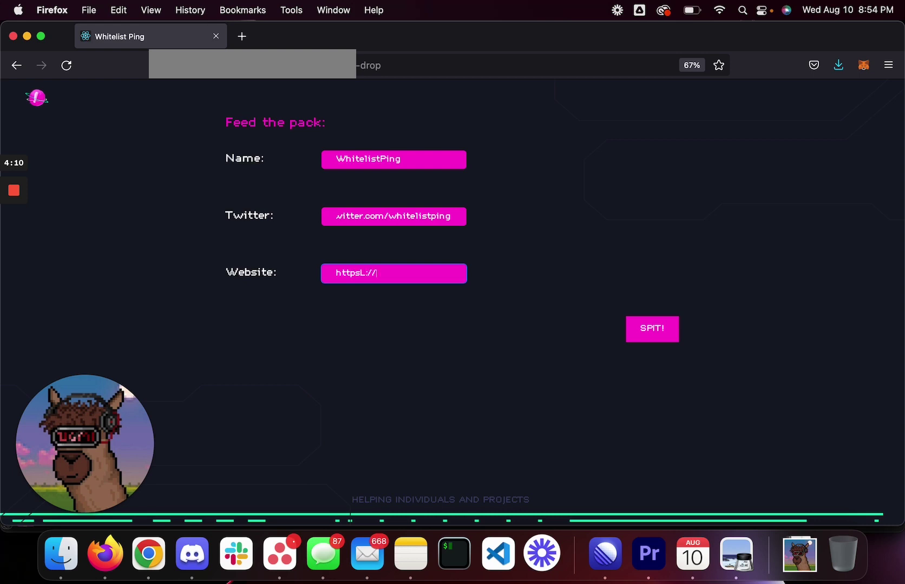
{"action": "key", "text": "BackSpace"}
{"action": "key", "text": "BackSpace"}
{"action": "key", "text": "BackSpace"}
{"action": "key", "text": "BackSpace"}
{"action": "type", "text": "://whitelistping.io"}
{"action": "left_click", "coordinate": [651, 328]}
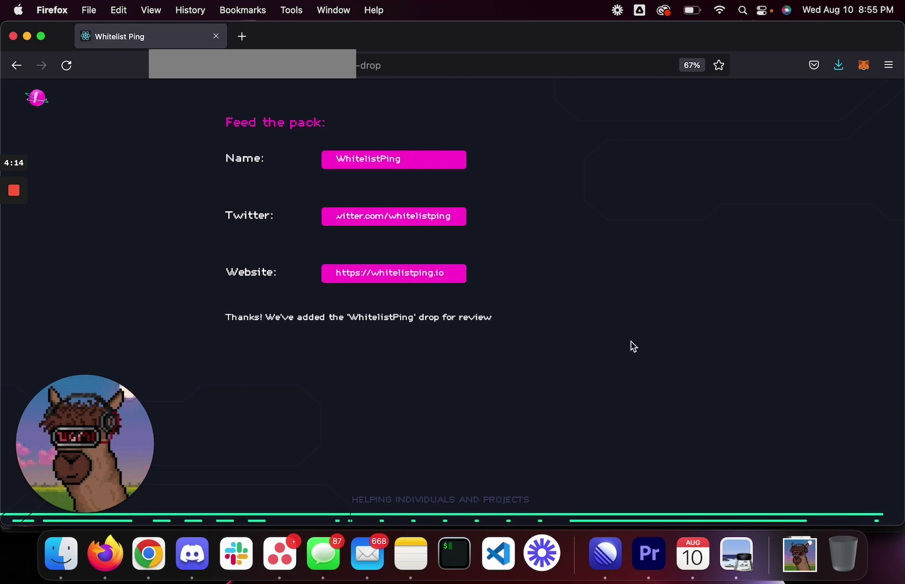
{"action": "left_click_drag", "start_coordinate": [252, 318], "coordinate": [472, 331]}
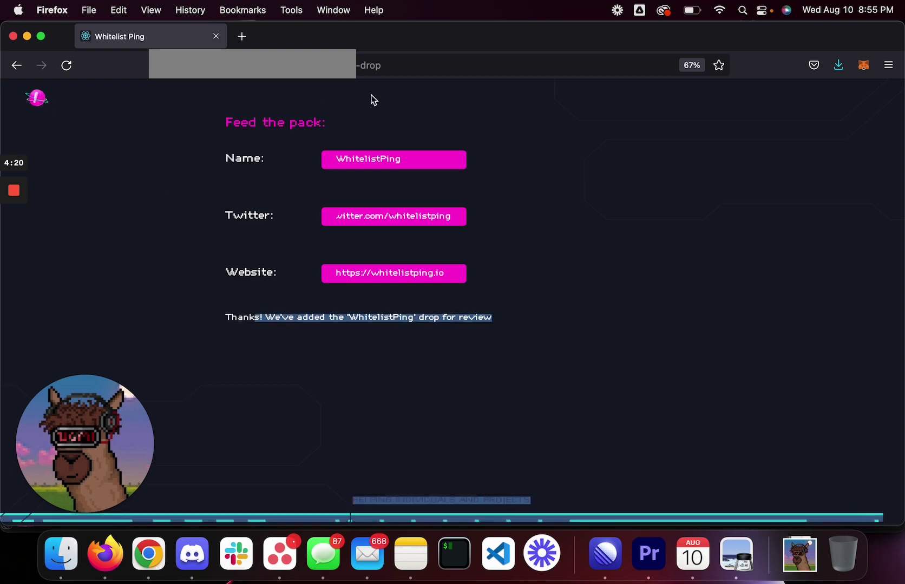
Step: Reload the site root to return to the drops table, then start a drops search
{"action": "left_click", "coordinate": [359, 67]}
{"action": "key", "text": "Return"}
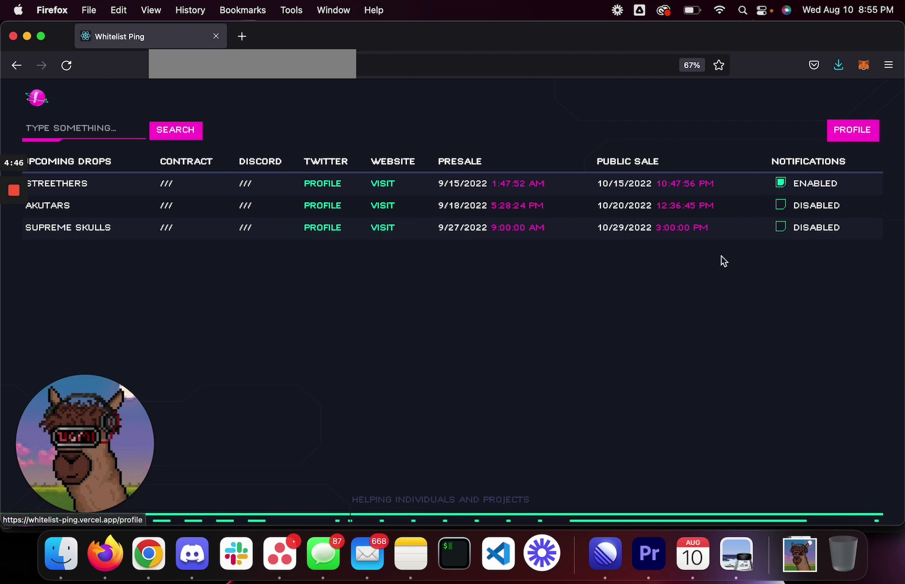
{"action": "left_click", "coordinate": [85, 127]}
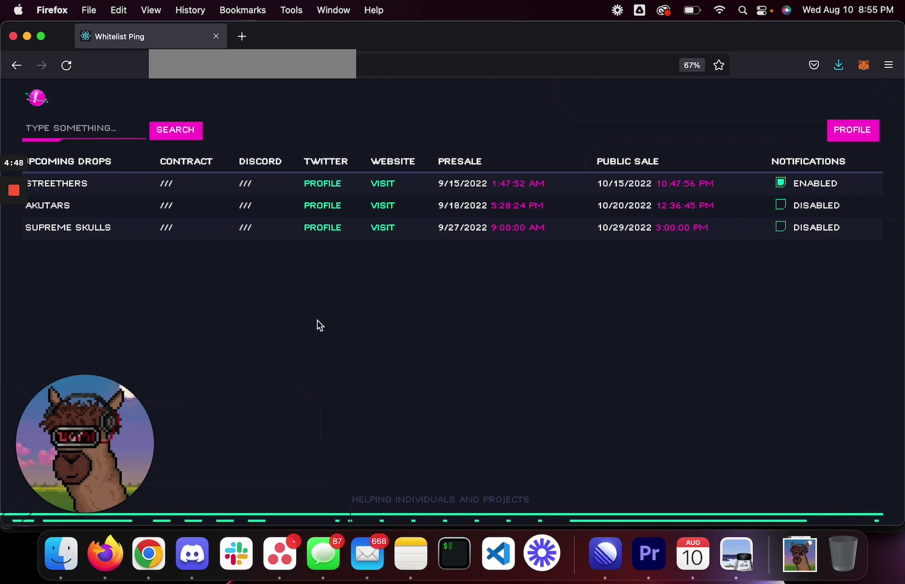